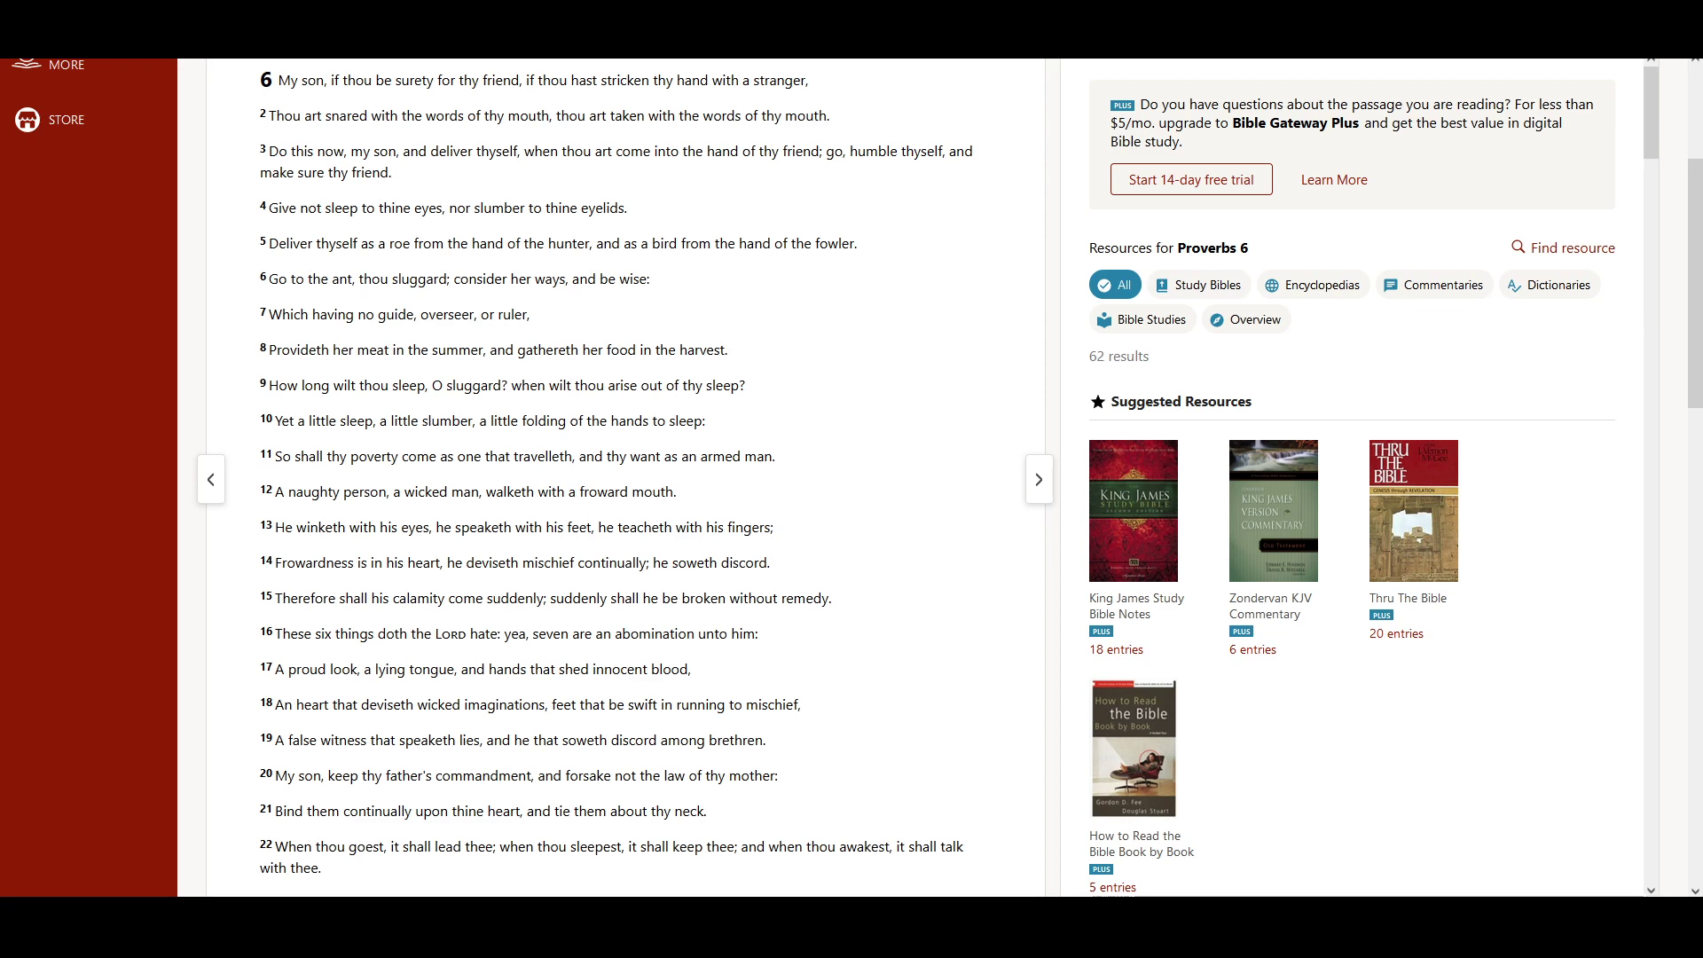
left_click_drag(1691, 319, 1698, 306)
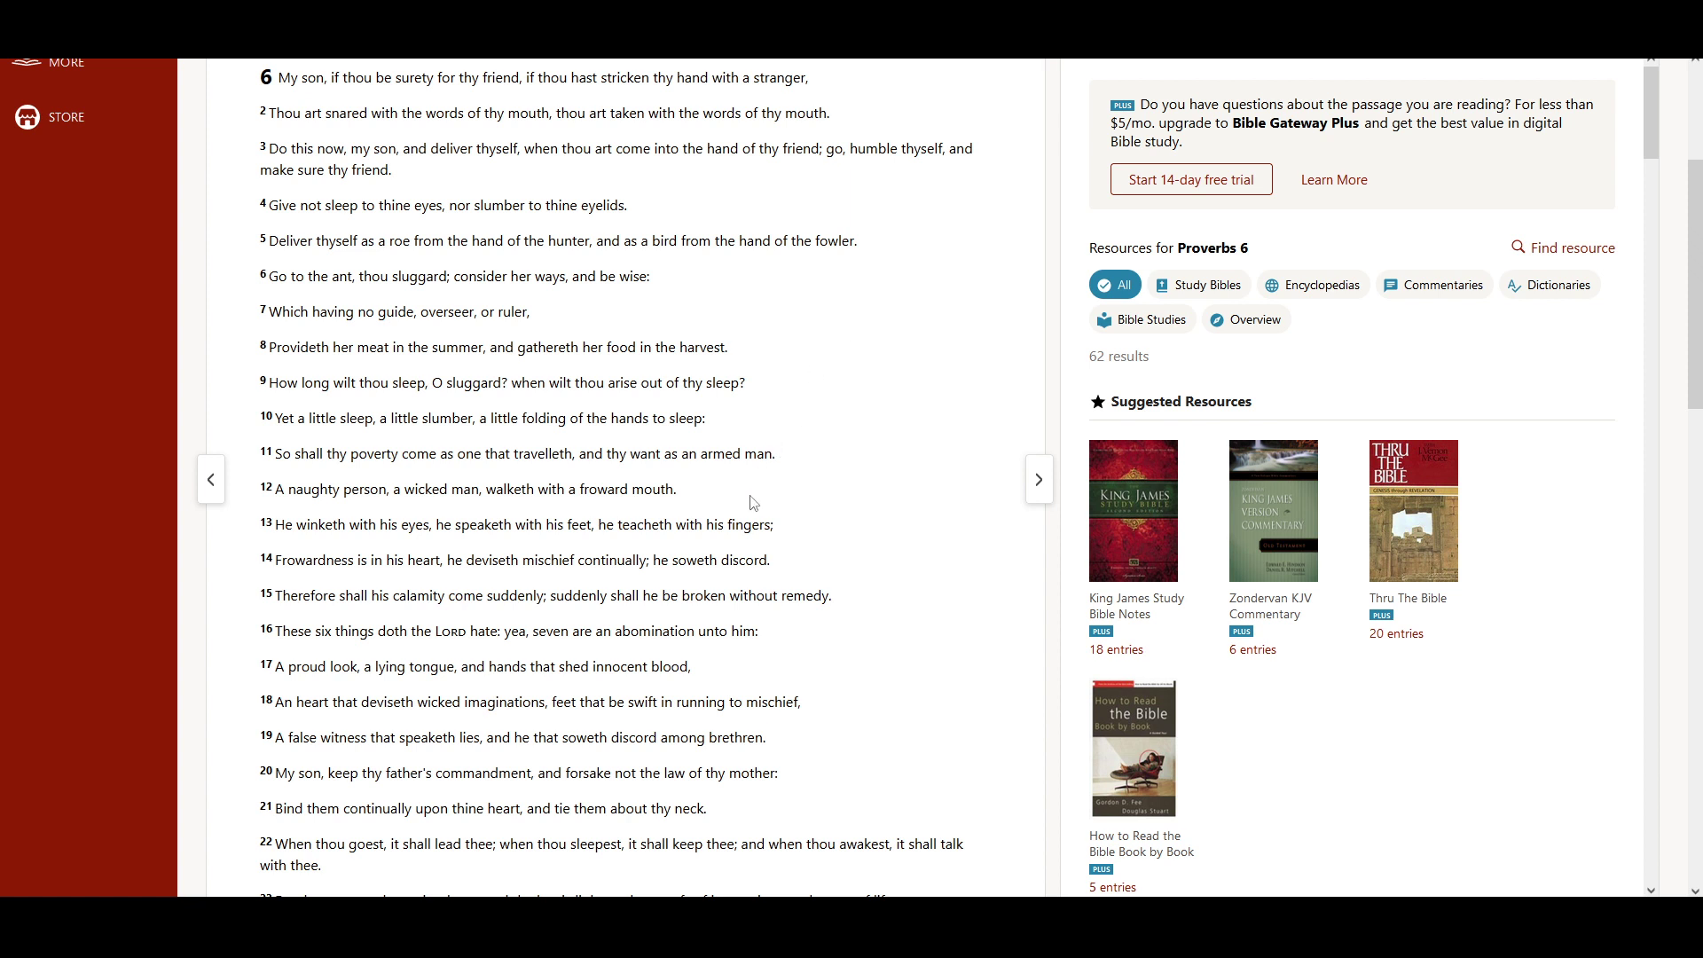
scroll(749, 504, "down", 1)
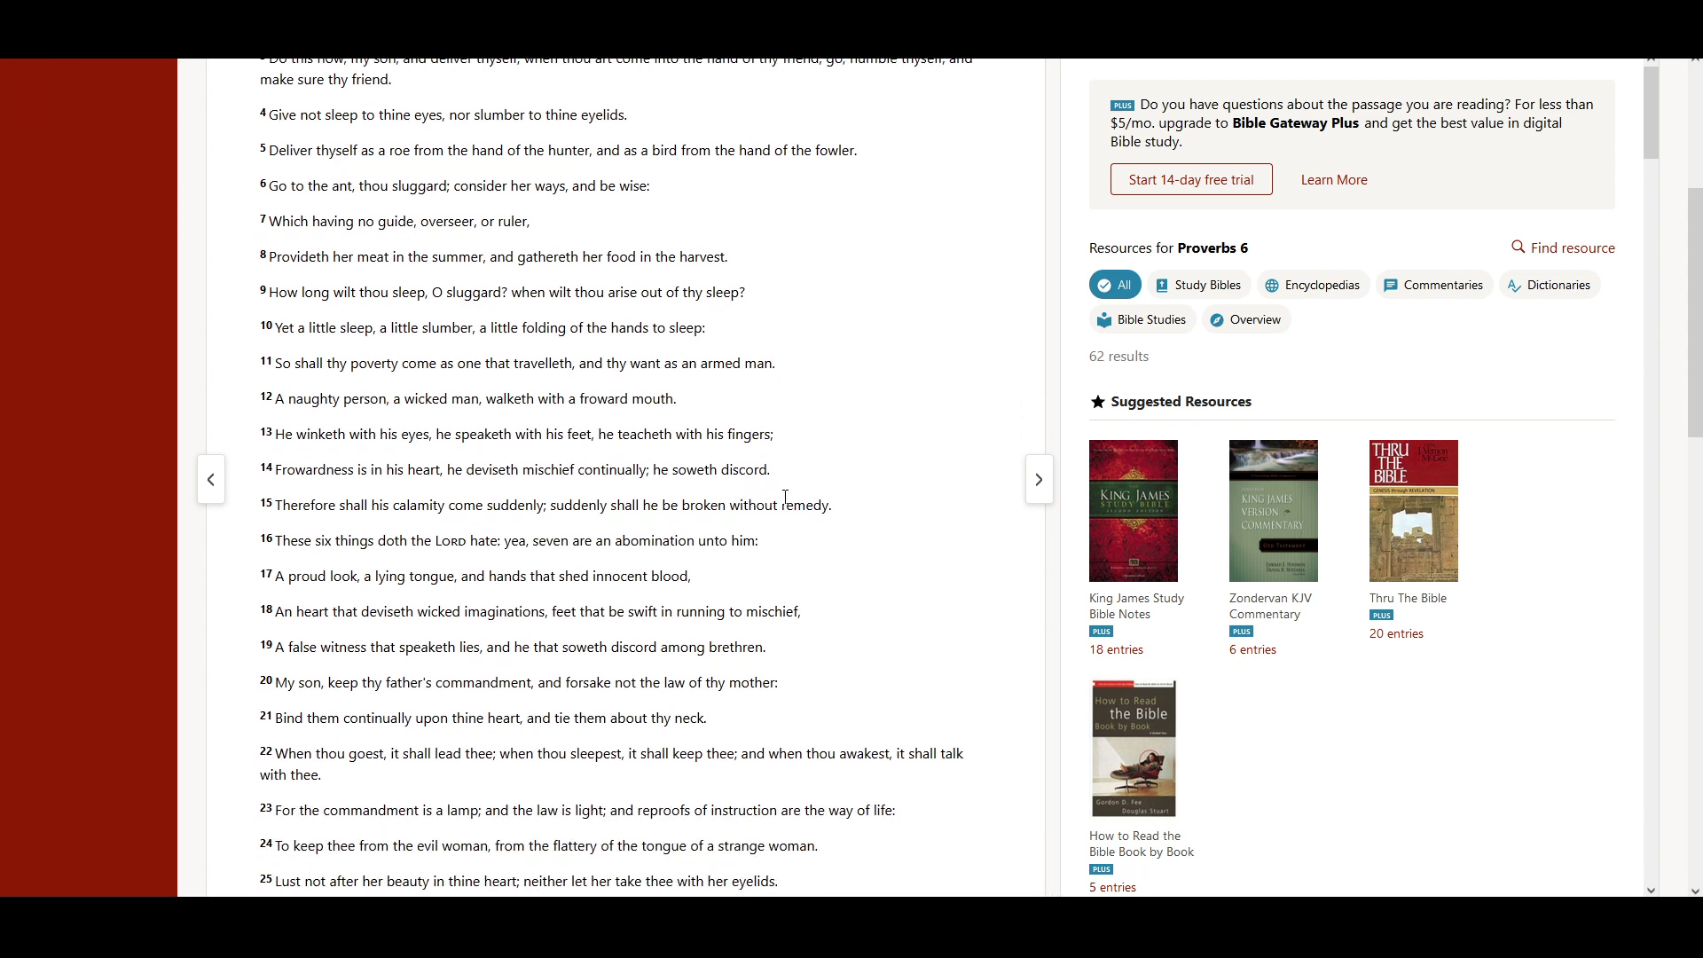
scroll(783, 496, "down", 1)
scroll(783, 495, "down", 1)
scroll(791, 491, "down", 1)
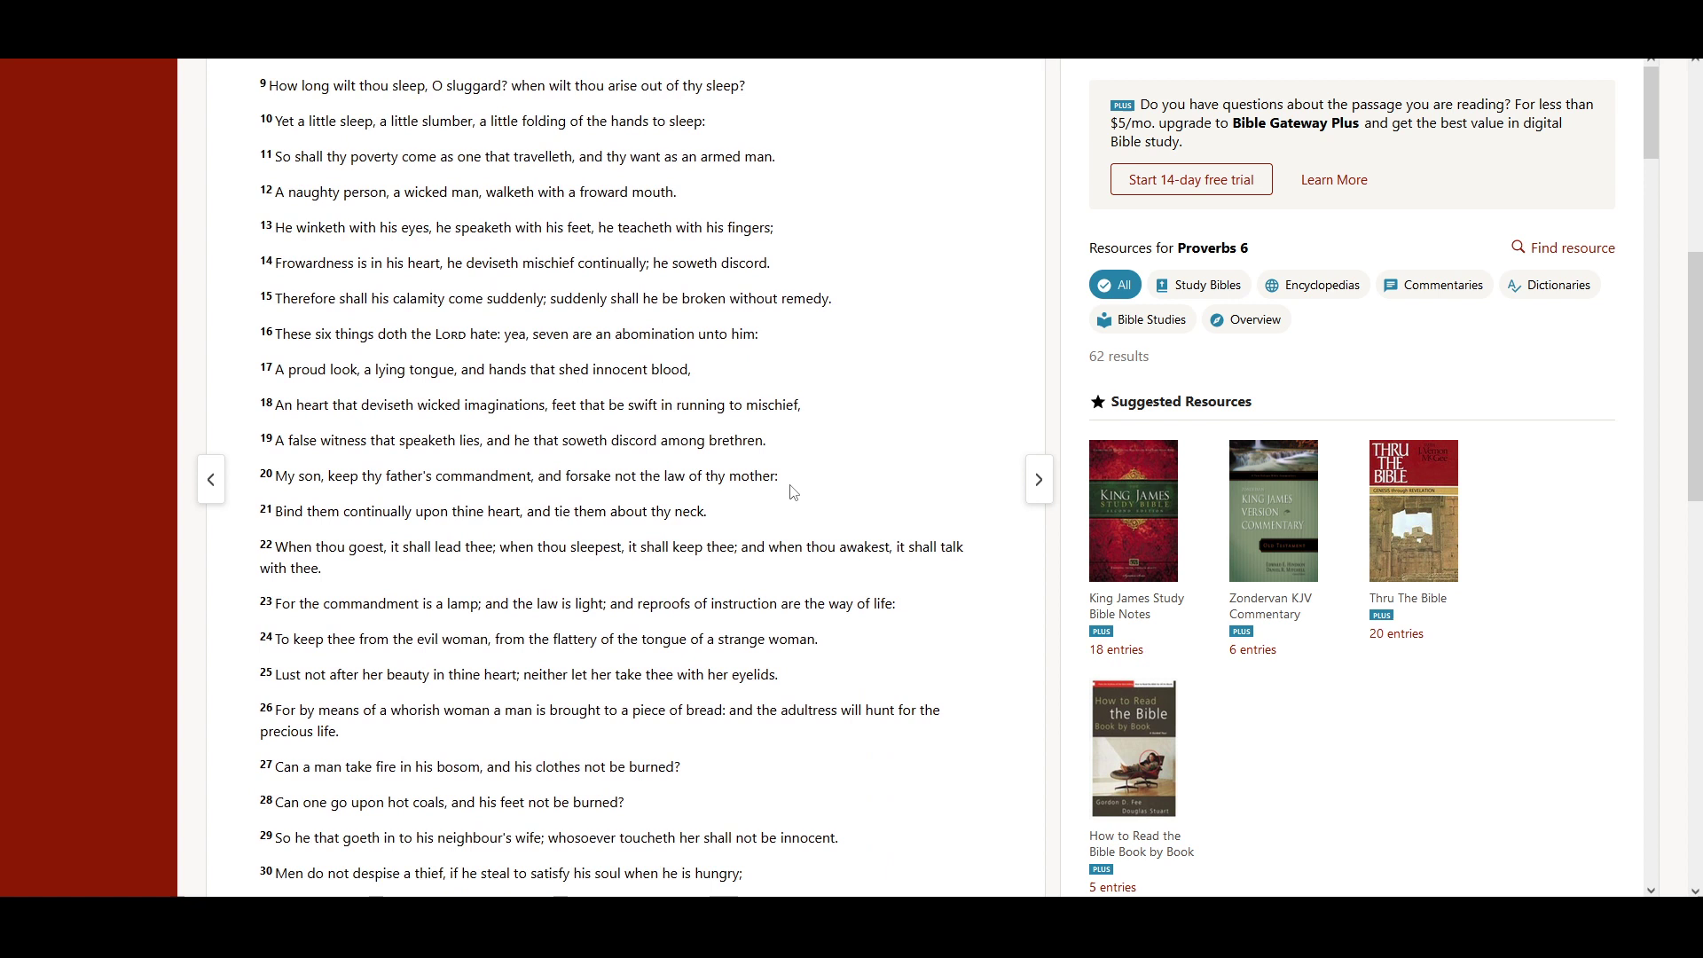
scroll(790, 490, "down", 1)
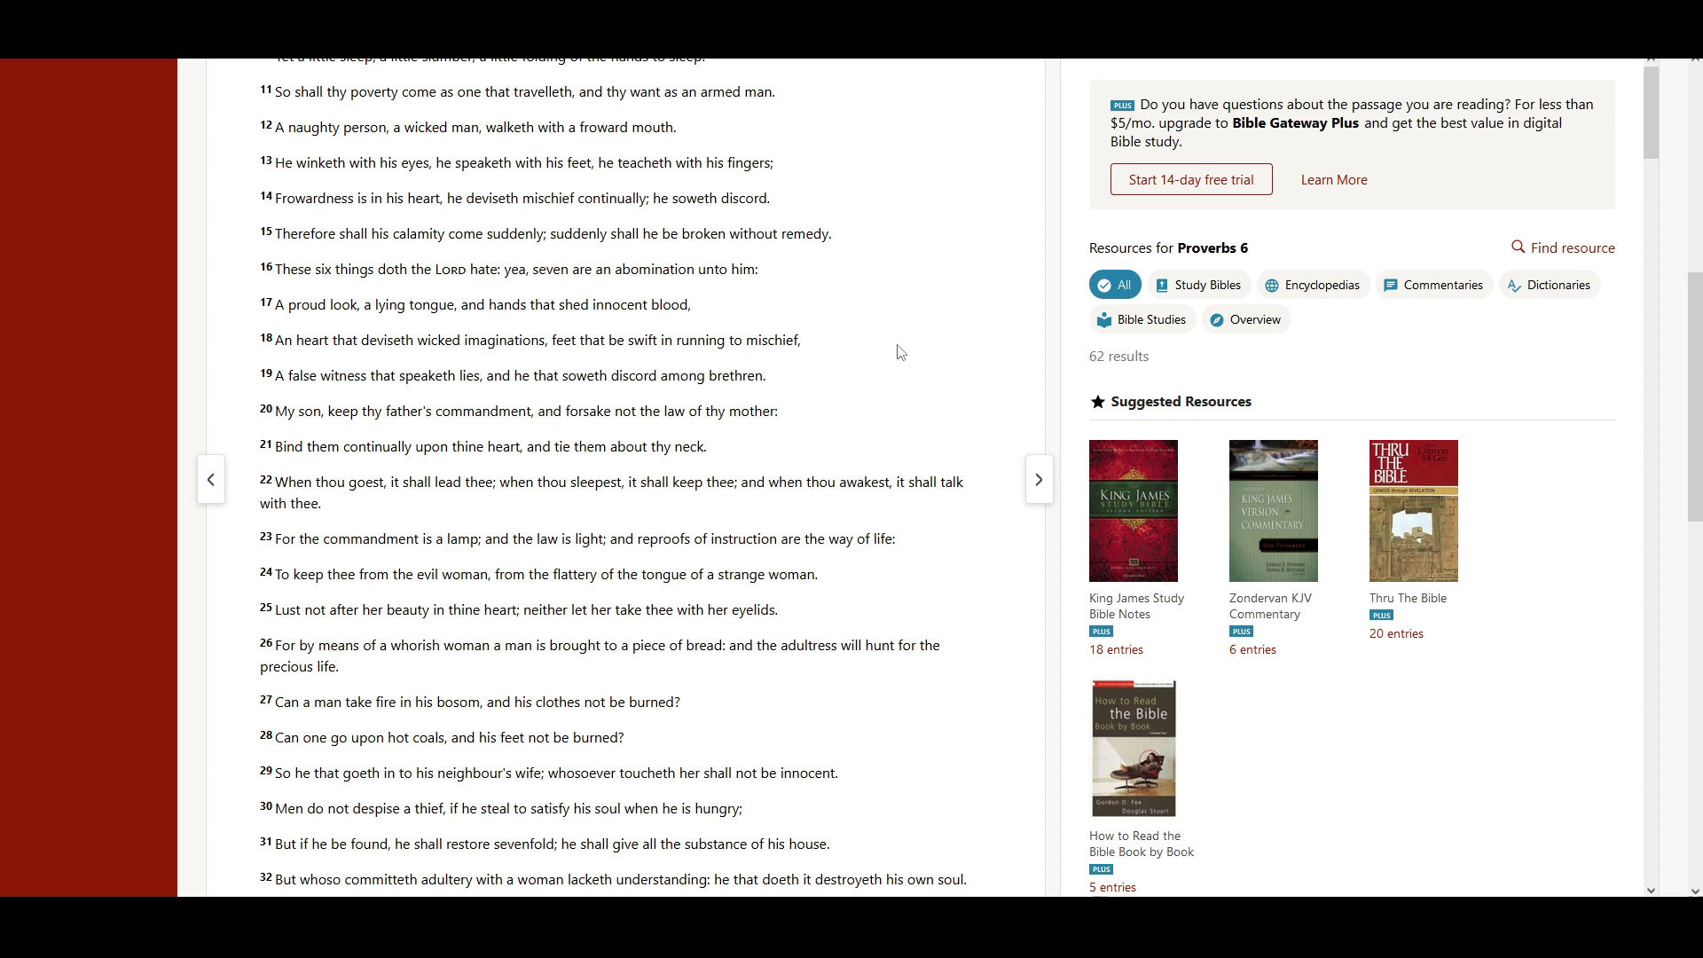
scroll(892, 357, "down", 2)
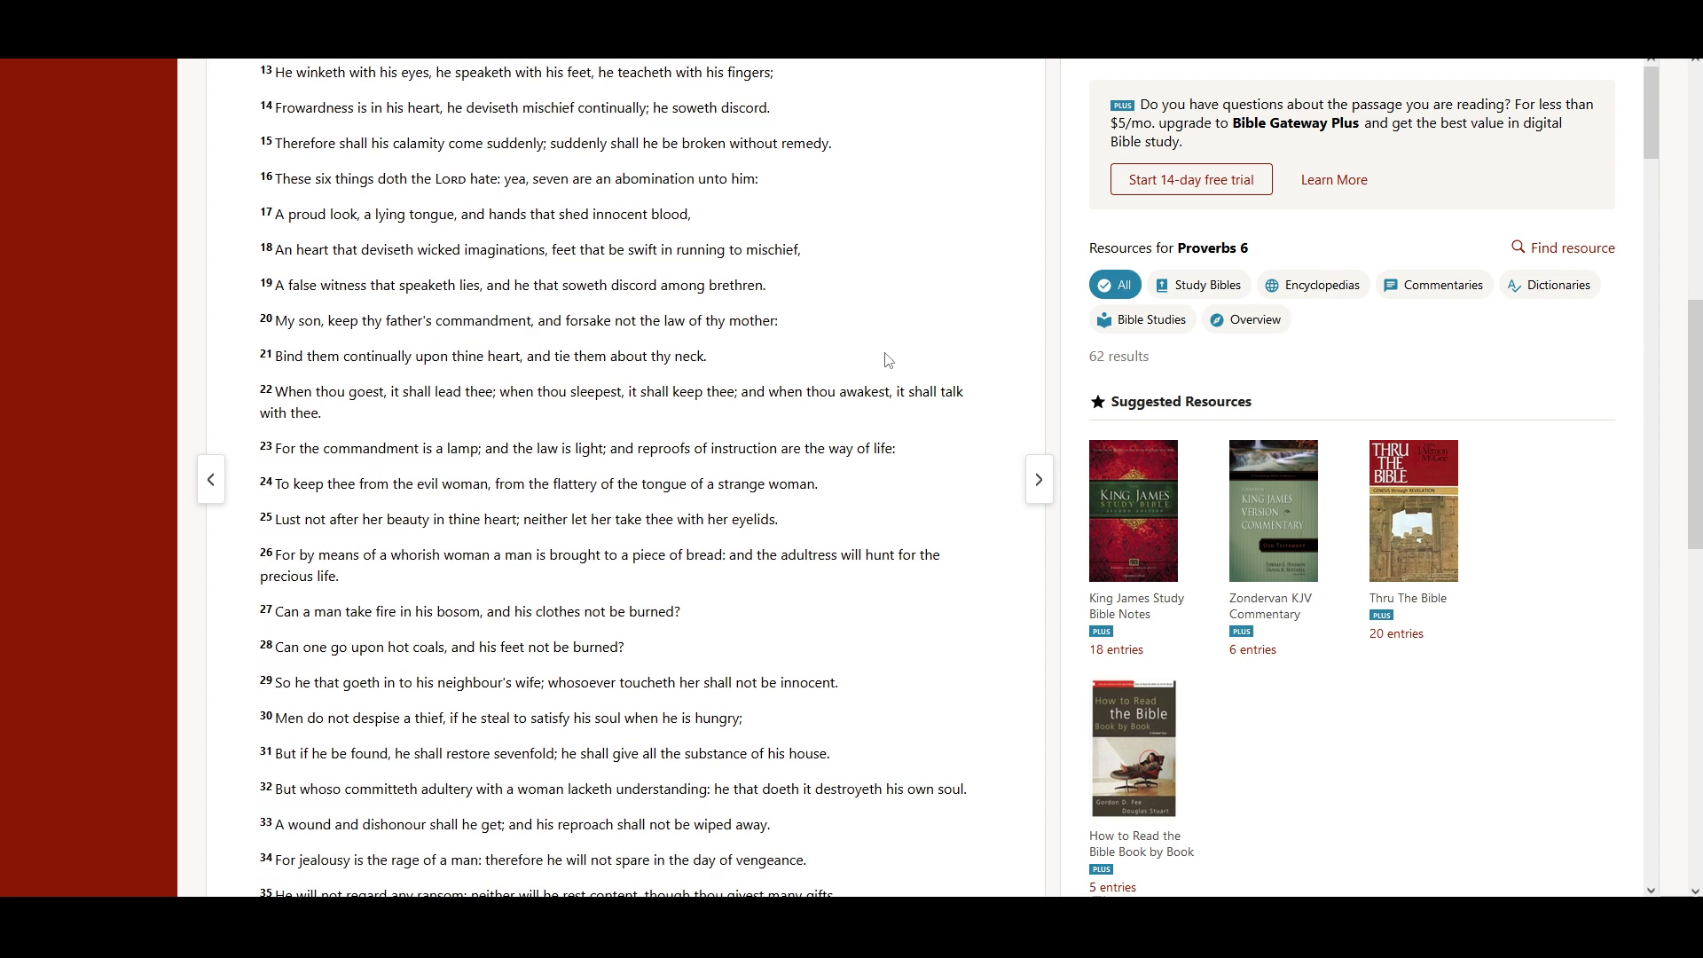
scroll(888, 359, "down", 2)
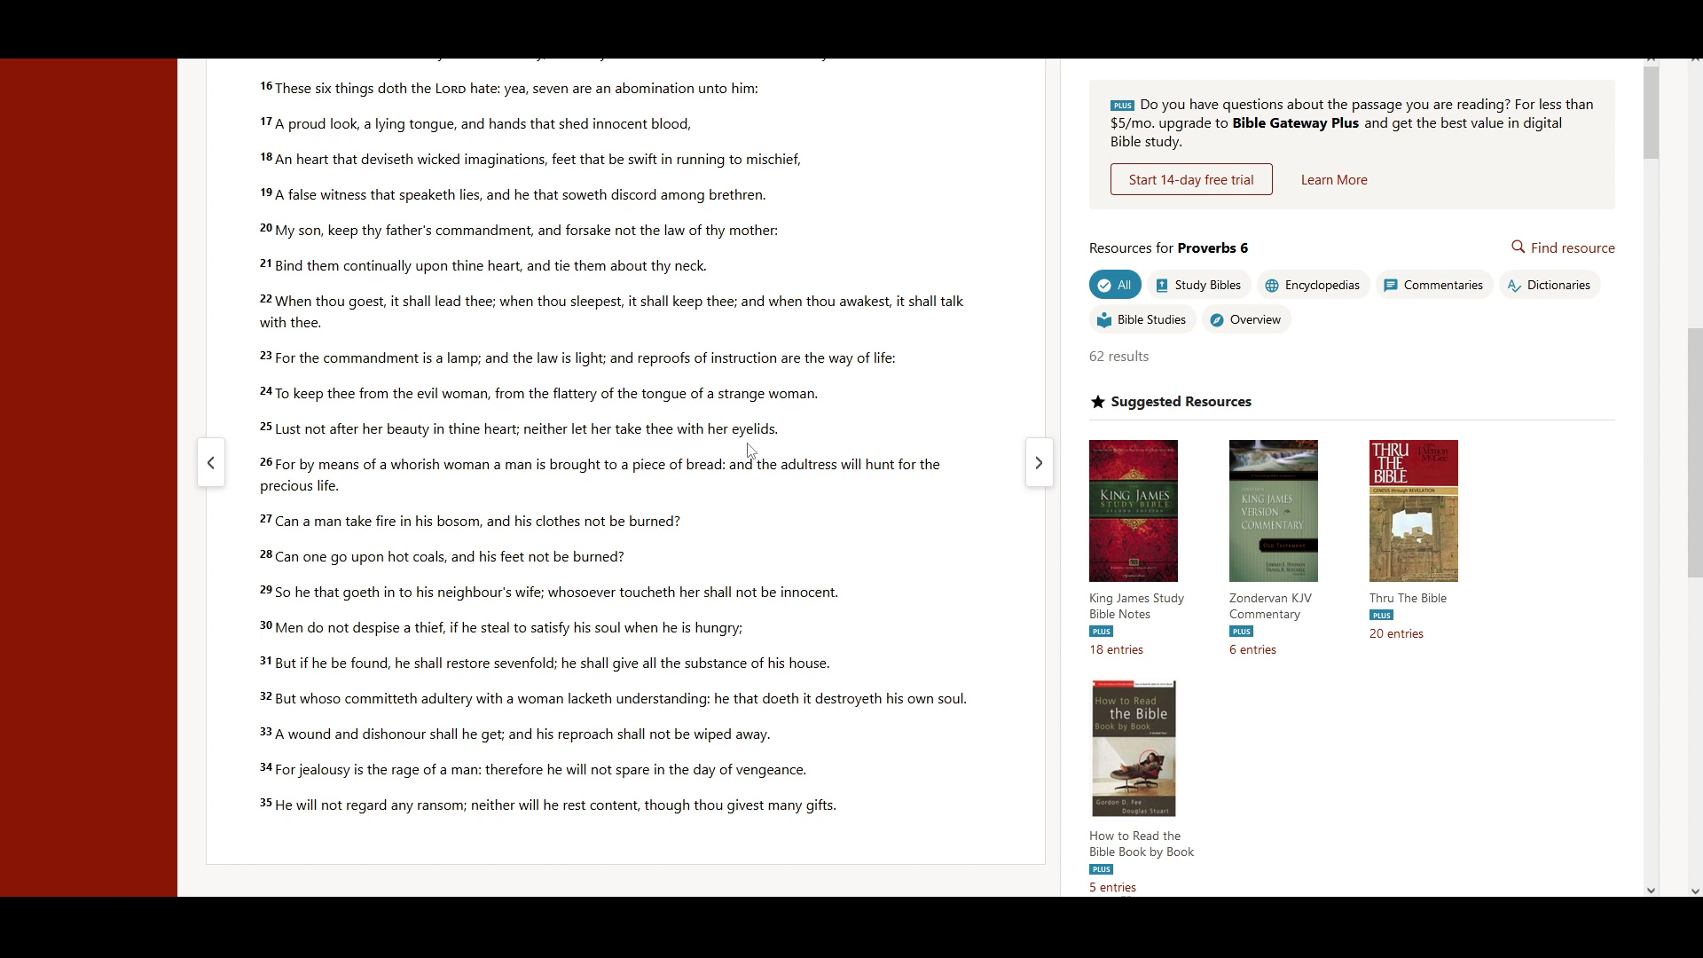
scroll(745, 450, "down", 1)
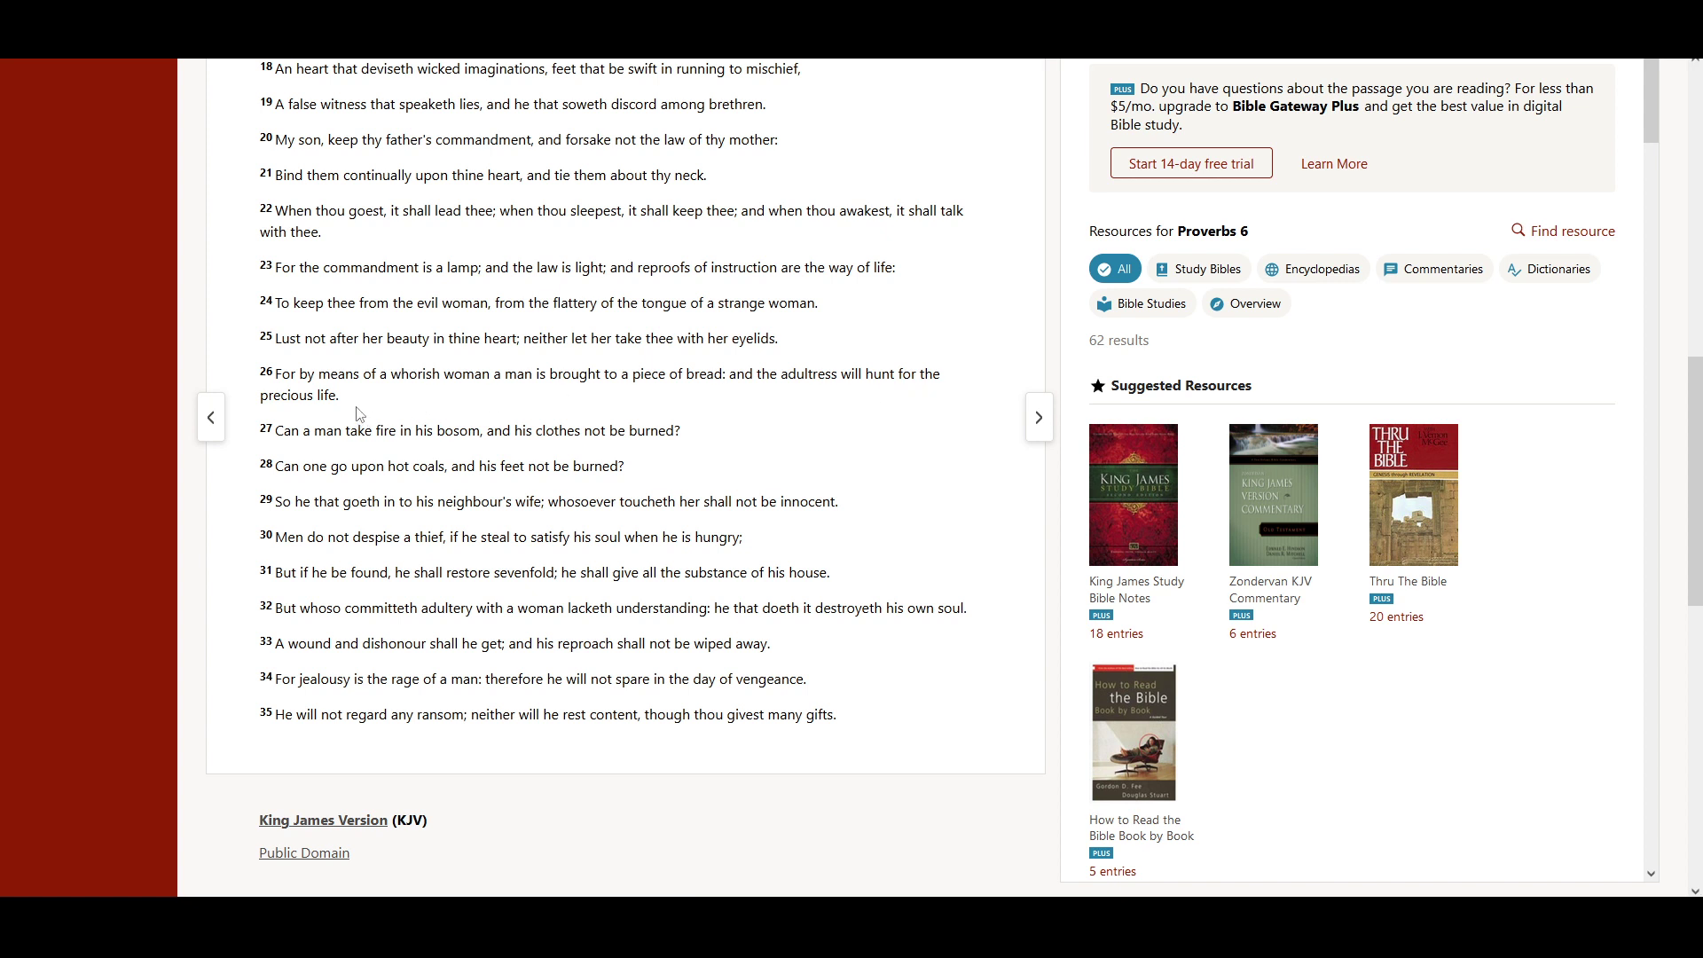
scroll(356, 418, "down", 2)
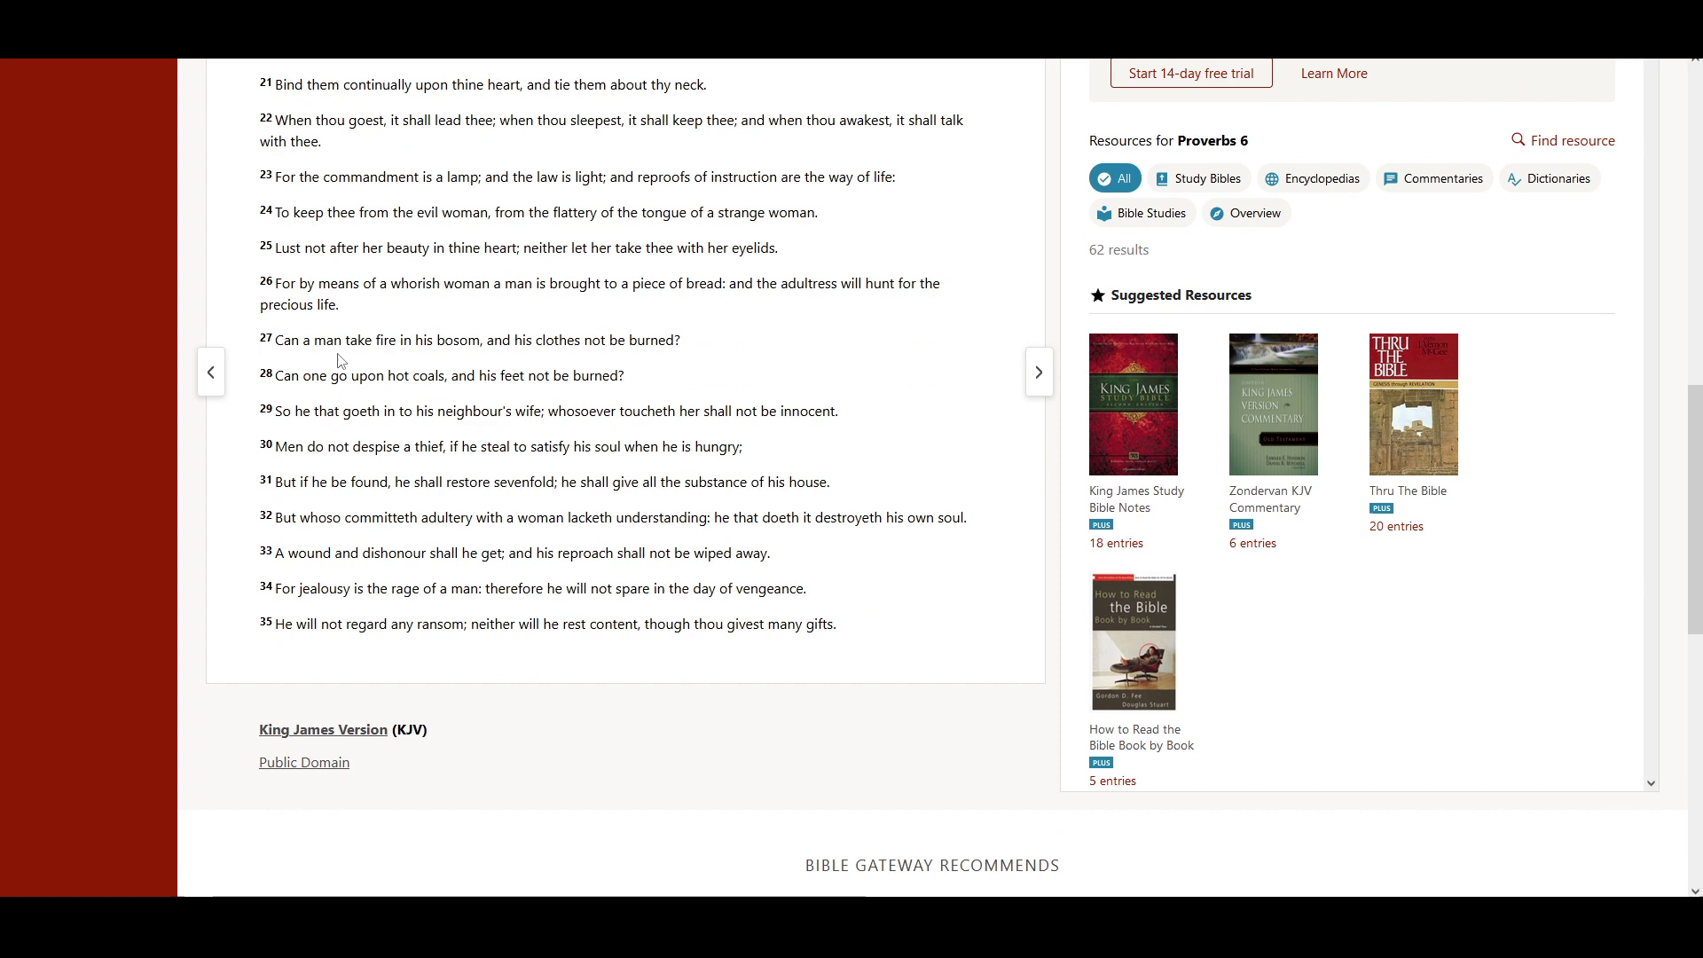